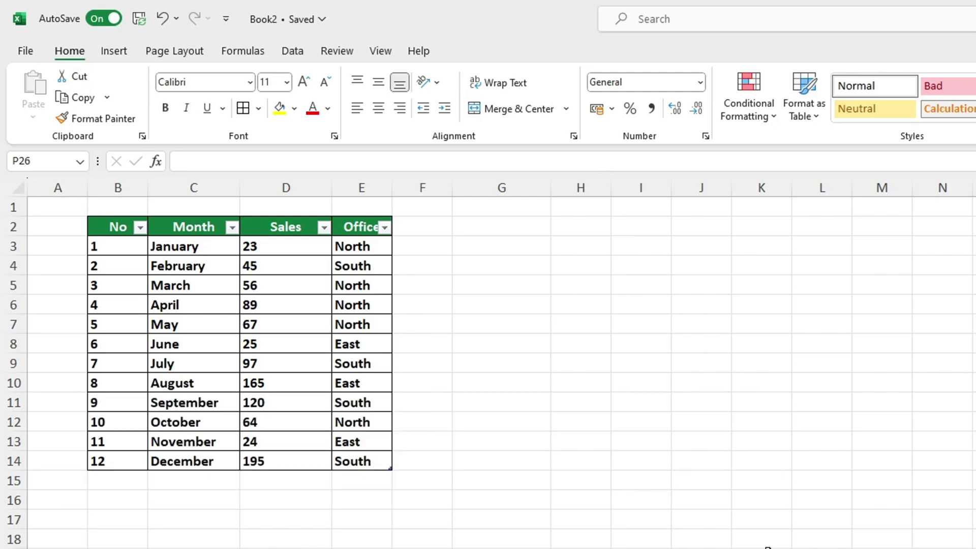
Select the data rows B3:E14 and start a new conditional formatting rule for them.
{"action": "left_click", "coordinate": [501, 480]}
{"action": "left_click_drag", "start_coordinate": [139, 249], "coordinate": [362, 456]}
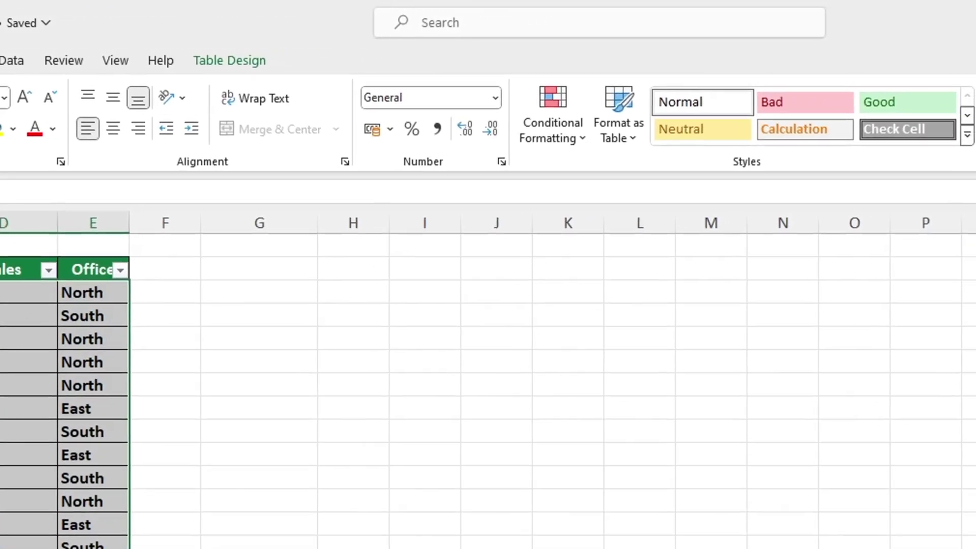
{"action": "left_click", "coordinate": [584, 138]}
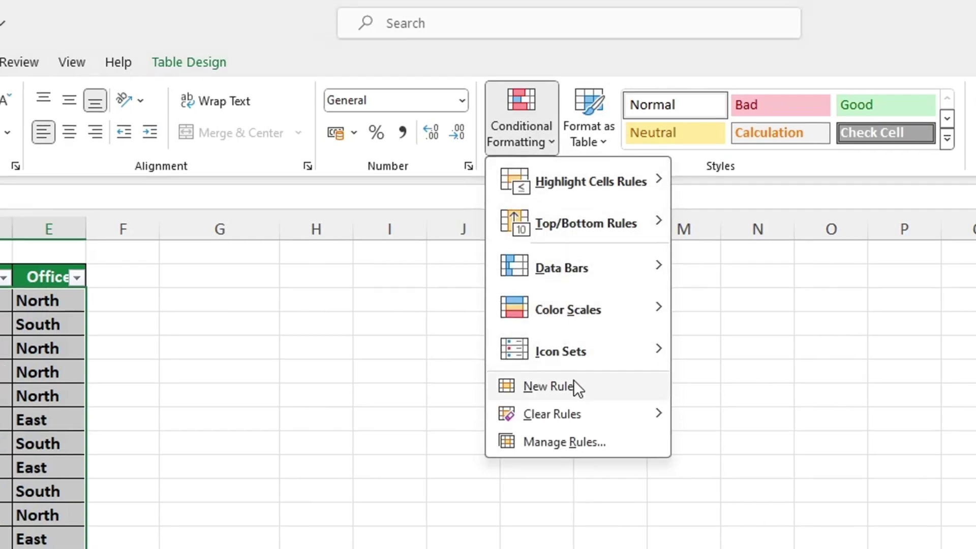
{"action": "left_click", "coordinate": [559, 388]}
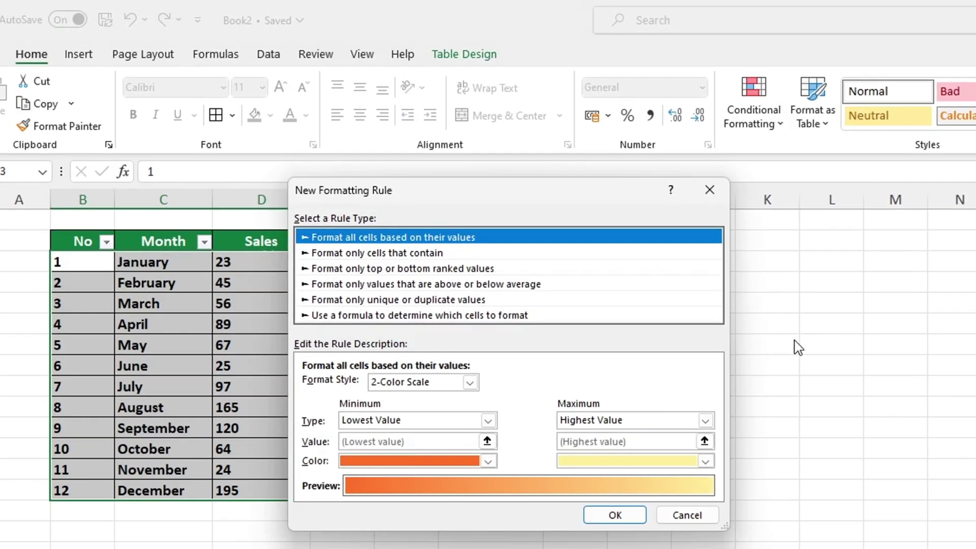
Make the rule formula-based with the condition =ISODD(ROW()), then move the dialog aside.
{"action": "left_click", "coordinate": [585, 317]}
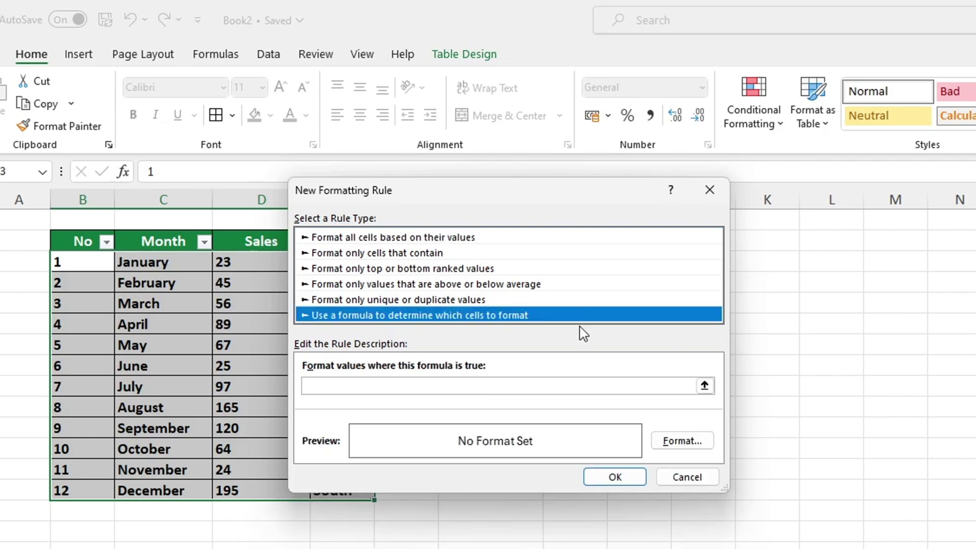
{"action": "left_click", "coordinate": [536, 391]}
{"action": "left_click", "coordinate": [536, 390]}
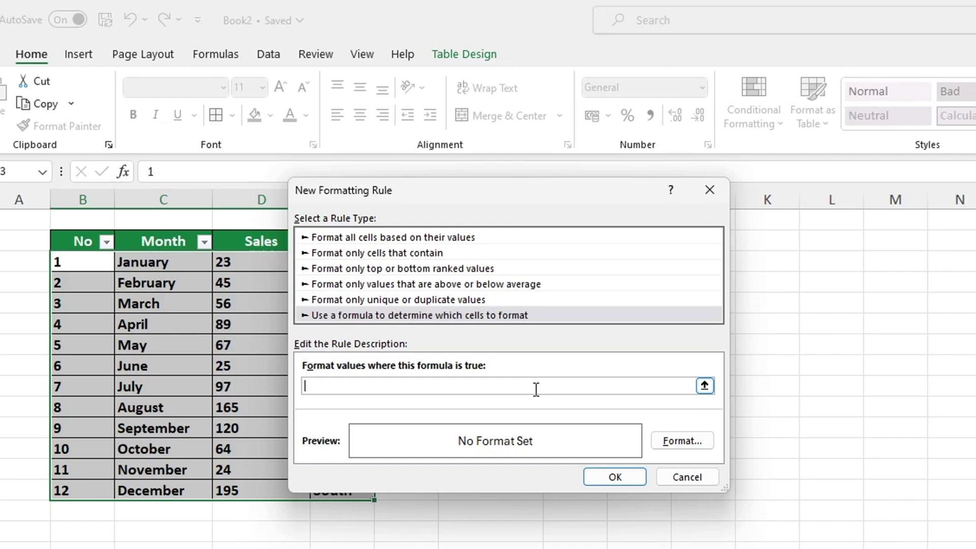
{"action": "type", "text": "=ISO"}
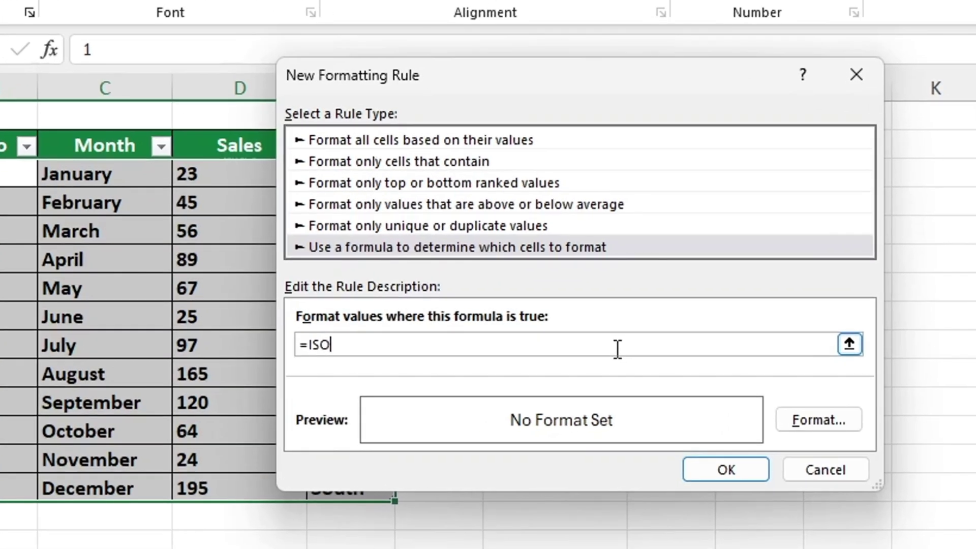
{"action": "type", "text": "DD(ROW)"}
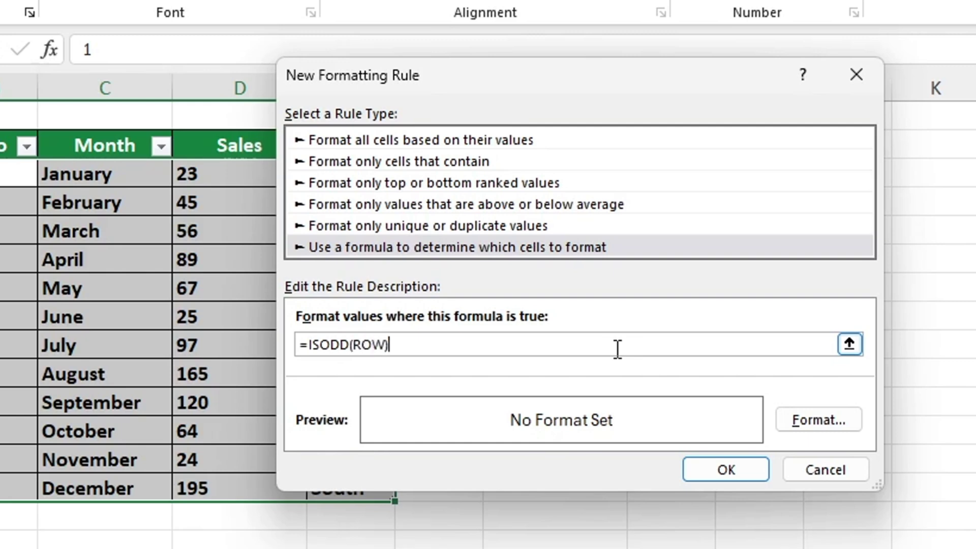
{"action": "key", "text": "BackSpace"}
{"action": "type", "text": "())"}
{"action": "left_click_drag", "start_coordinate": [469, 65], "coordinate": [587, 170]}
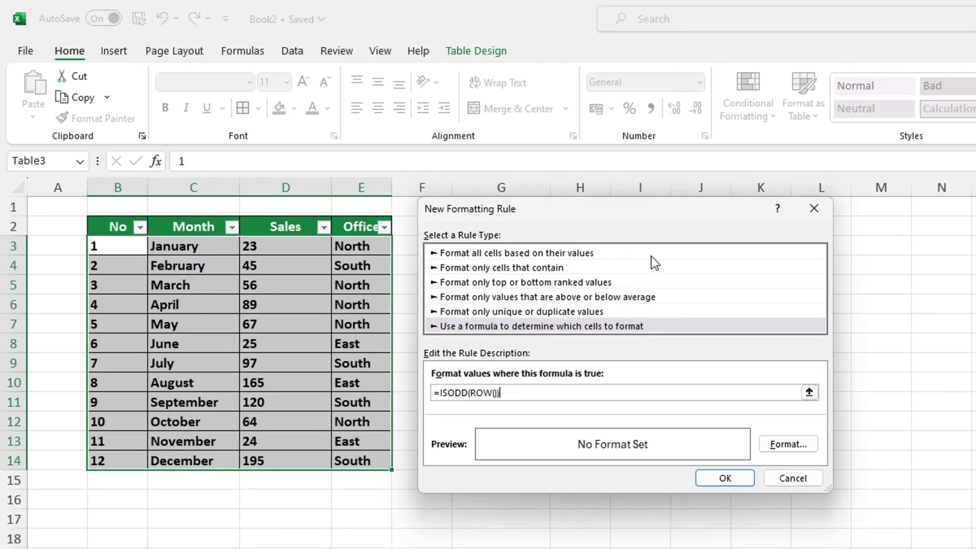
Set the rule's format to a light blue #D9E1F2 fill and confirm it.
{"action": "left_click", "coordinate": [810, 444]}
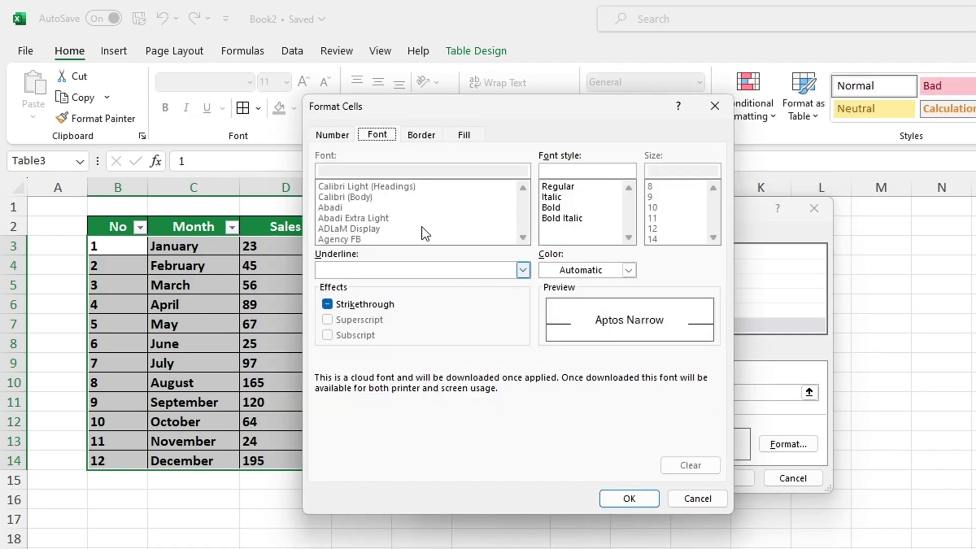
{"action": "left_click", "coordinate": [341, 142]}
{"action": "left_click", "coordinate": [367, 139]}
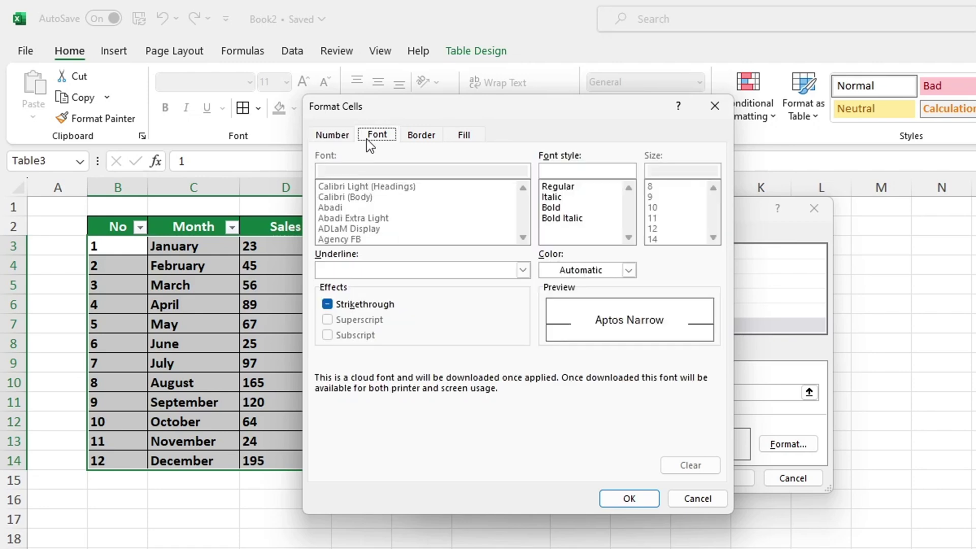
{"action": "left_click", "coordinate": [422, 136]}
{"action": "left_click", "coordinate": [462, 136]}
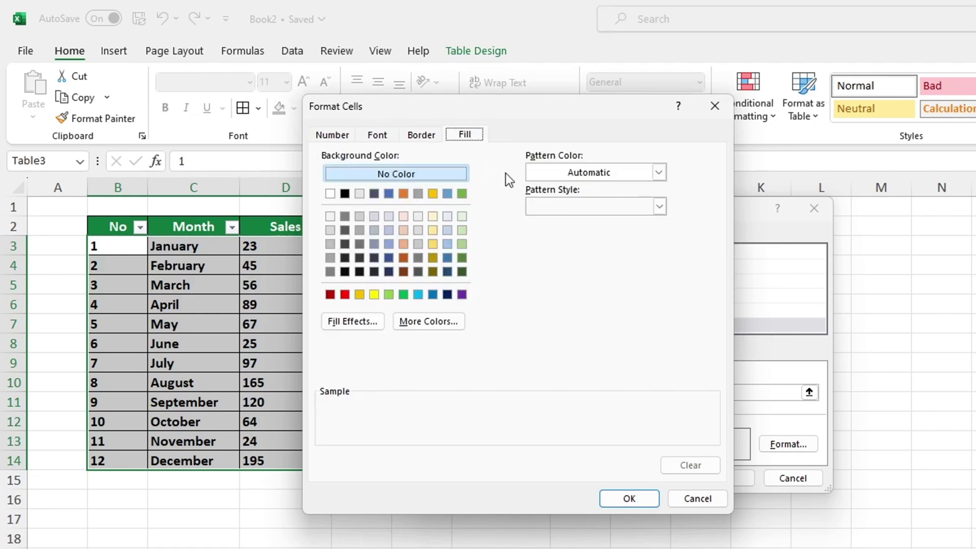
{"action": "left_click", "coordinate": [391, 216]}
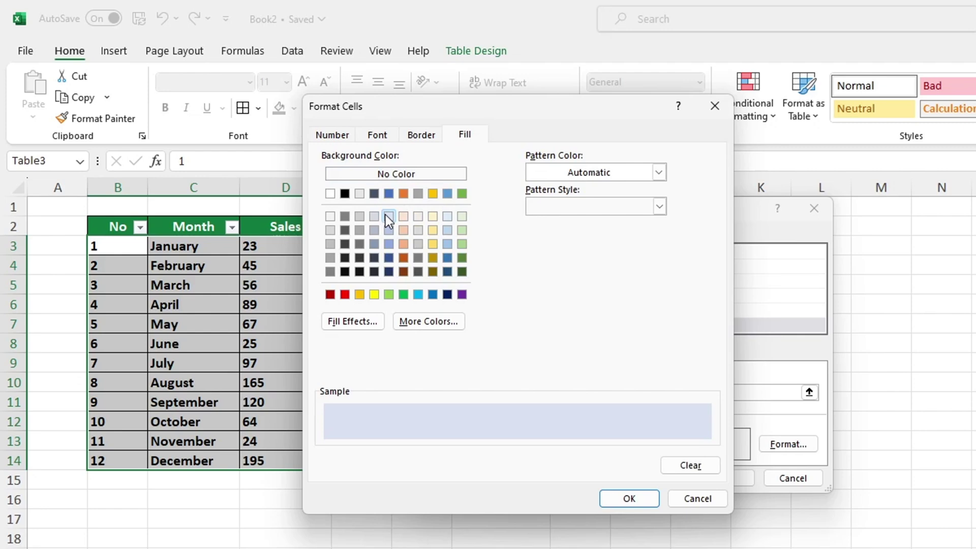
{"action": "left_click", "coordinate": [406, 323]}
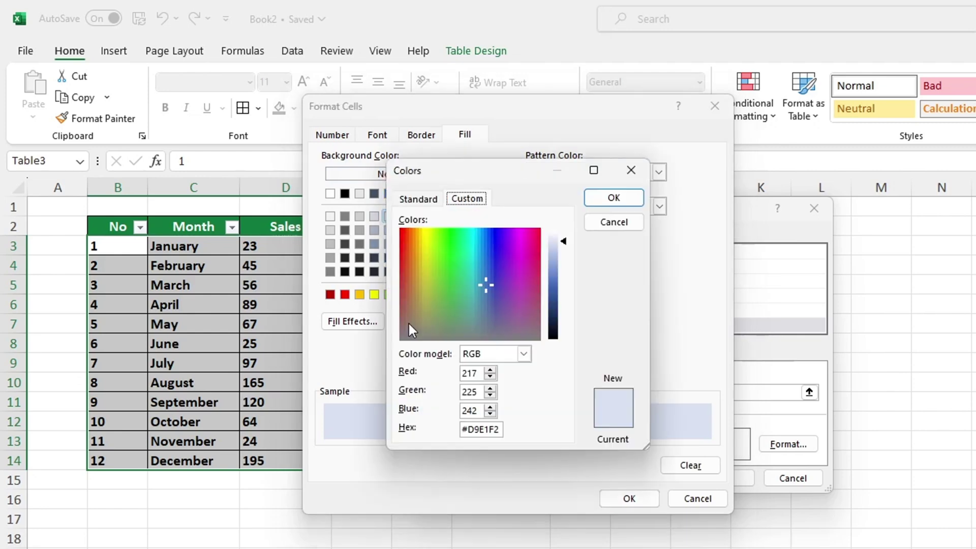
{"action": "left_click", "coordinate": [616, 196]}
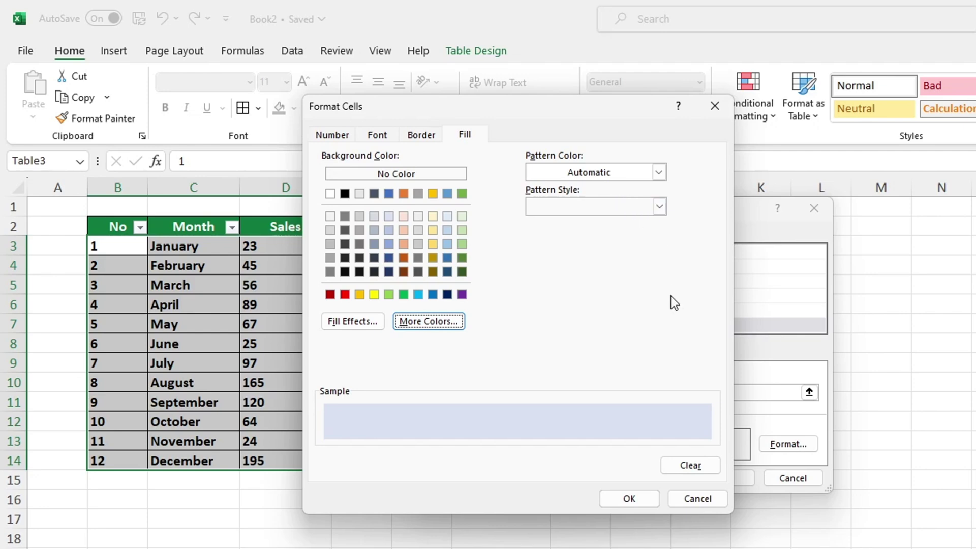
{"action": "left_click", "coordinate": [633, 495]}
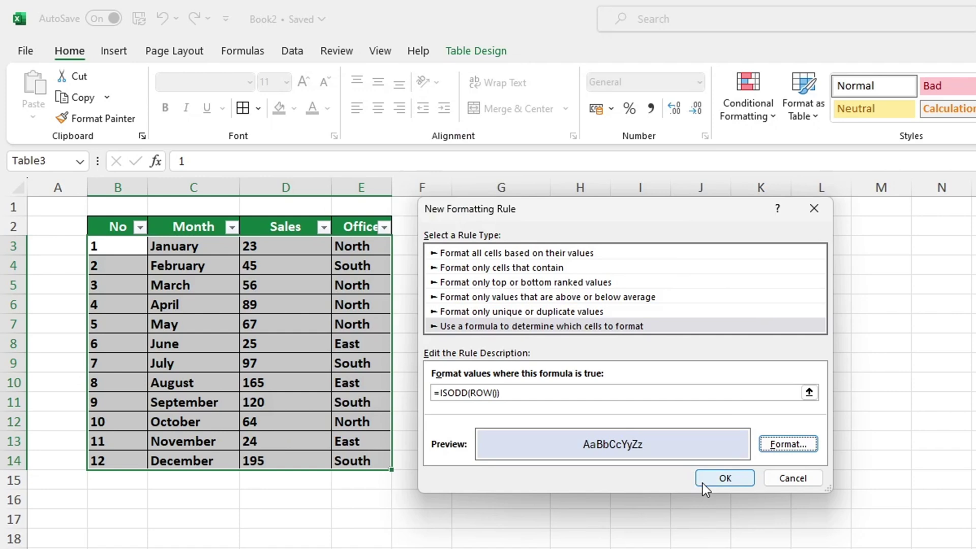
Apply the odd-row shading rule, then sort the table A to Z by Month.
{"action": "left_click", "coordinate": [724, 480]}
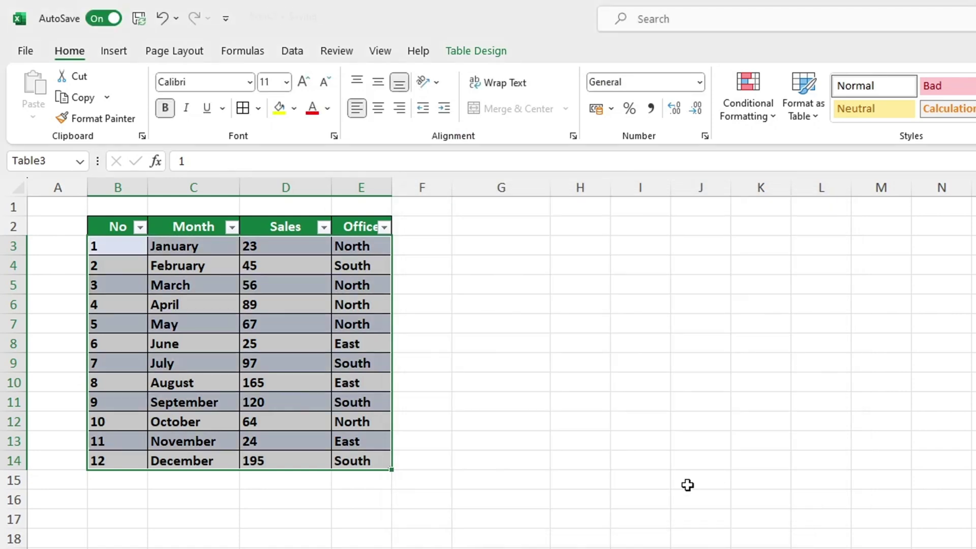
{"action": "left_click", "coordinate": [502, 484]}
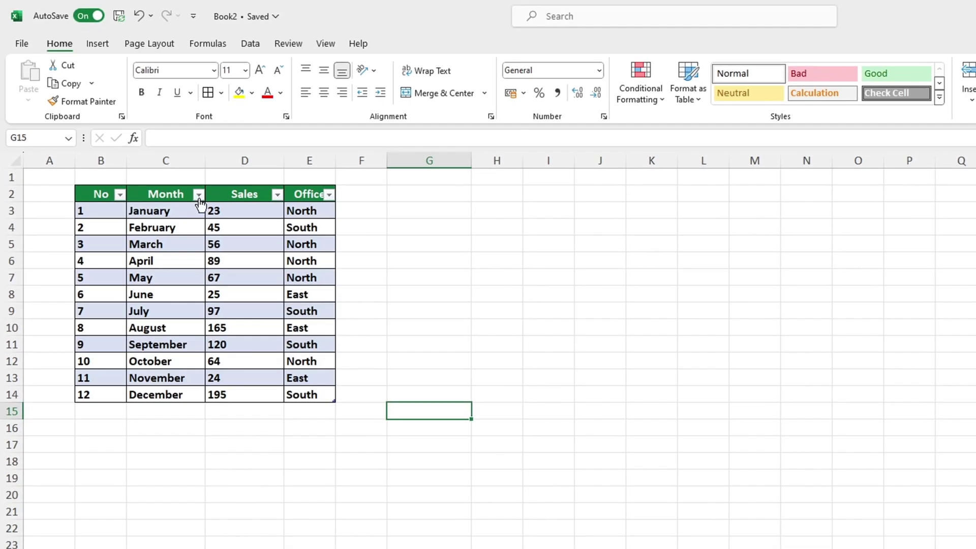
{"action": "left_click", "coordinate": [199, 195]}
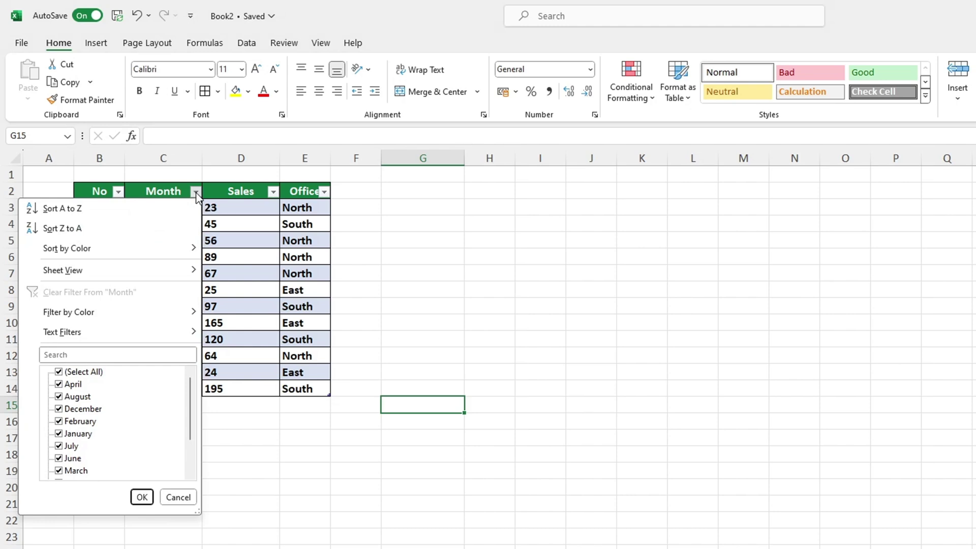
{"action": "left_click", "coordinate": [145, 203]}
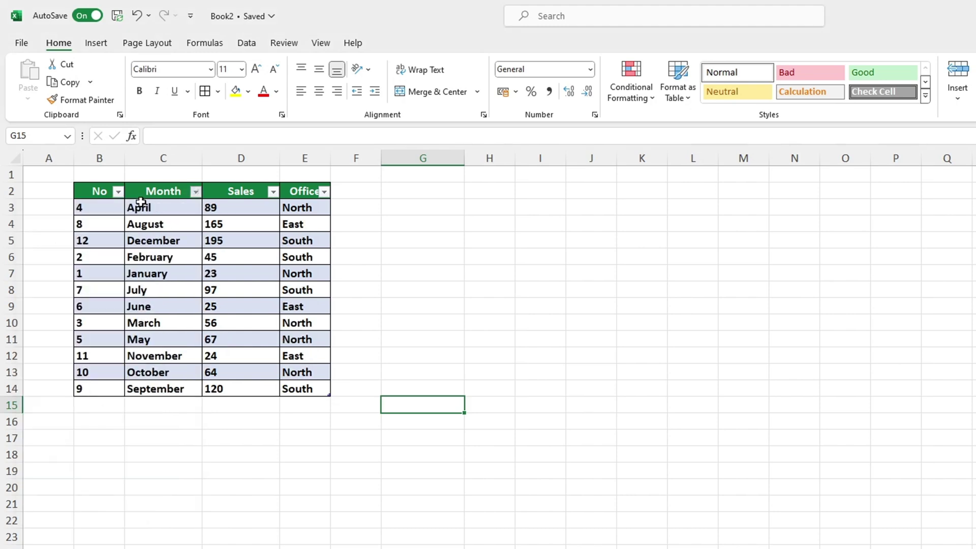
Sort by Month Z to A, then back into No order 1–12.
{"action": "left_click", "coordinate": [198, 195]}
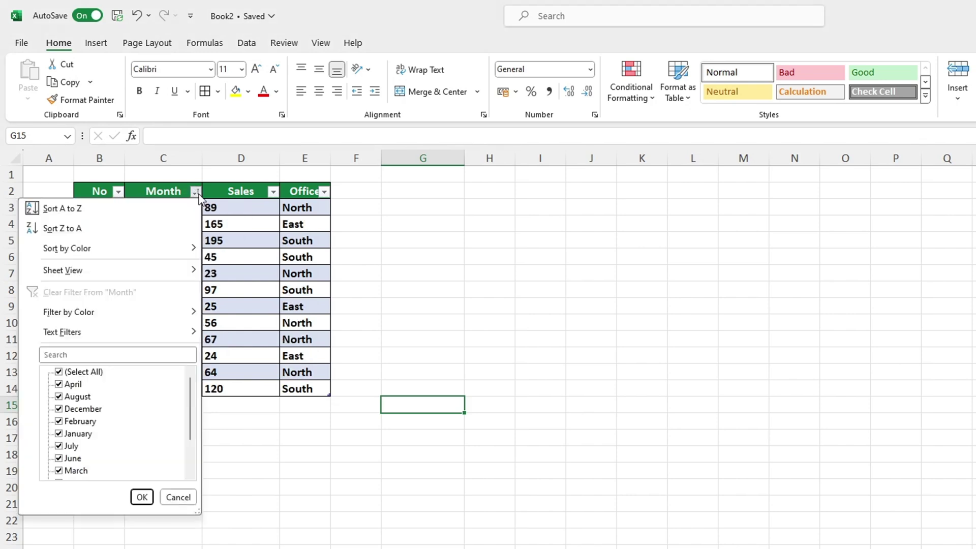
{"action": "left_click", "coordinate": [141, 224]}
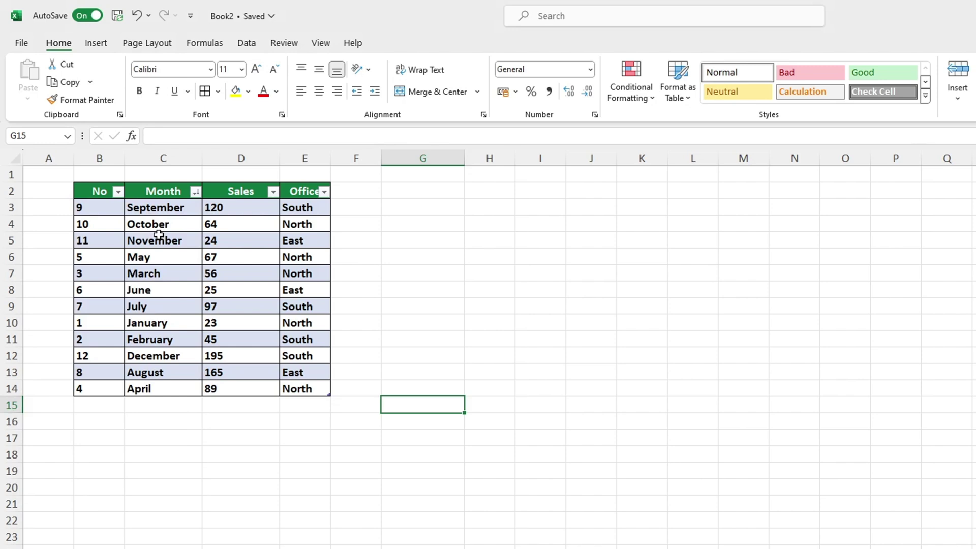
{"action": "left_click", "coordinate": [118, 191]}
{"action": "left_click", "coordinate": [118, 208]}
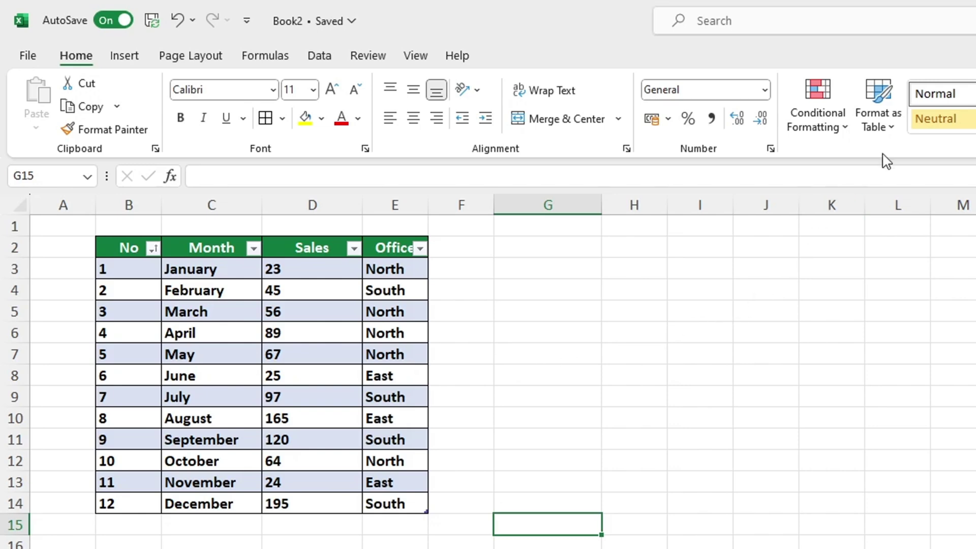
From cell B3, open the Rules Manager listing the =ISODD(ROW()) rule on $B$3:$E$14.
{"action": "left_click", "coordinate": [133, 273]}
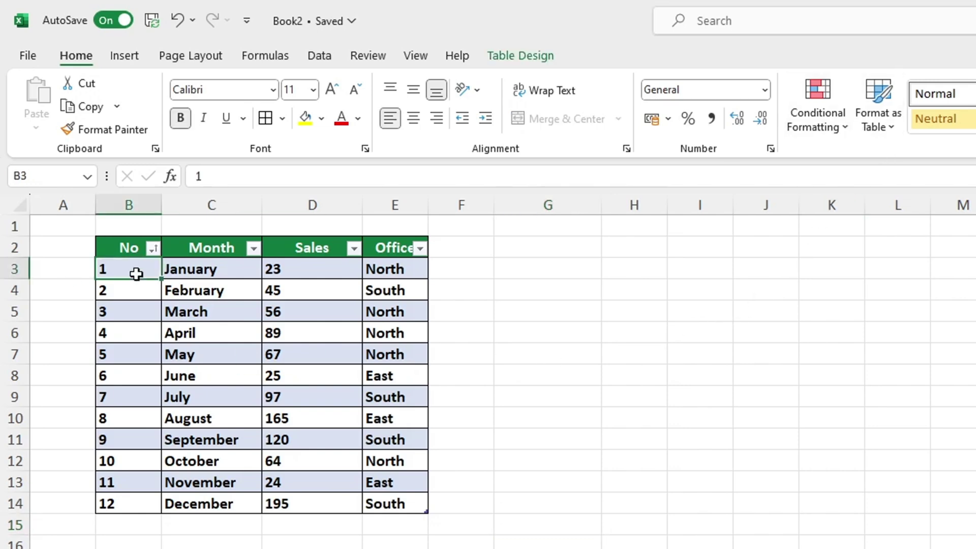
{"action": "left_click", "coordinate": [841, 126]}
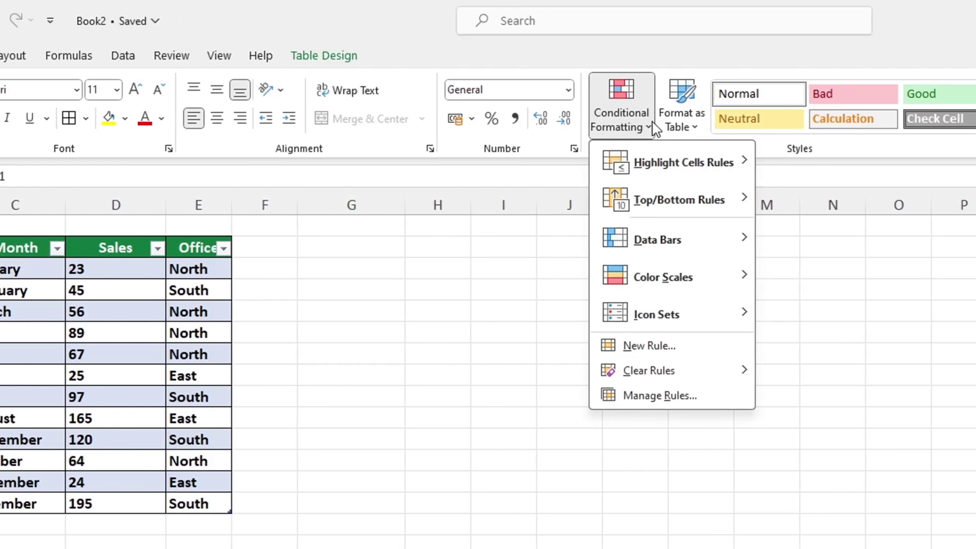
{"action": "left_click", "coordinate": [610, 396]}
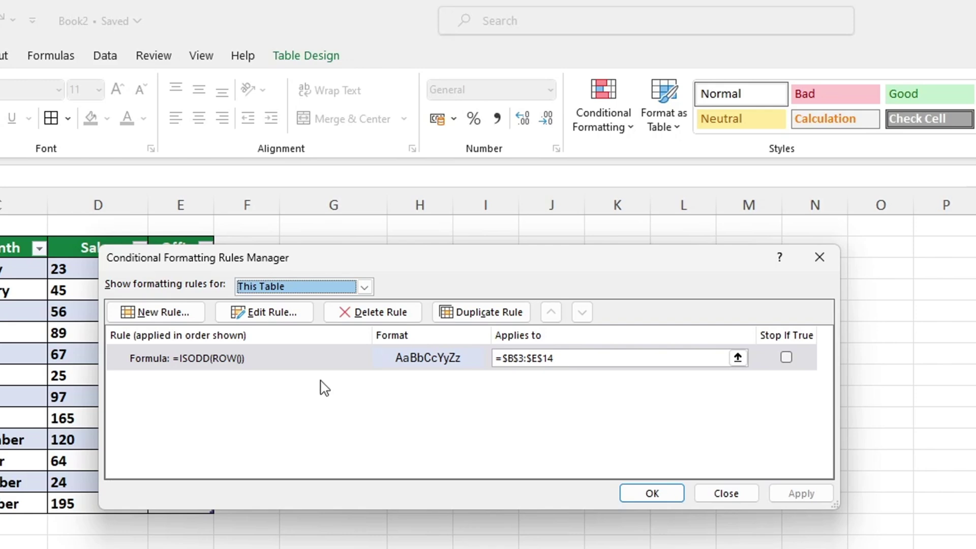
Edit the shading rule's formula from =ISODD(ROW()) to =ISEVEN(ROW()) and apply it.
{"action": "left_click", "coordinate": [269, 365]}
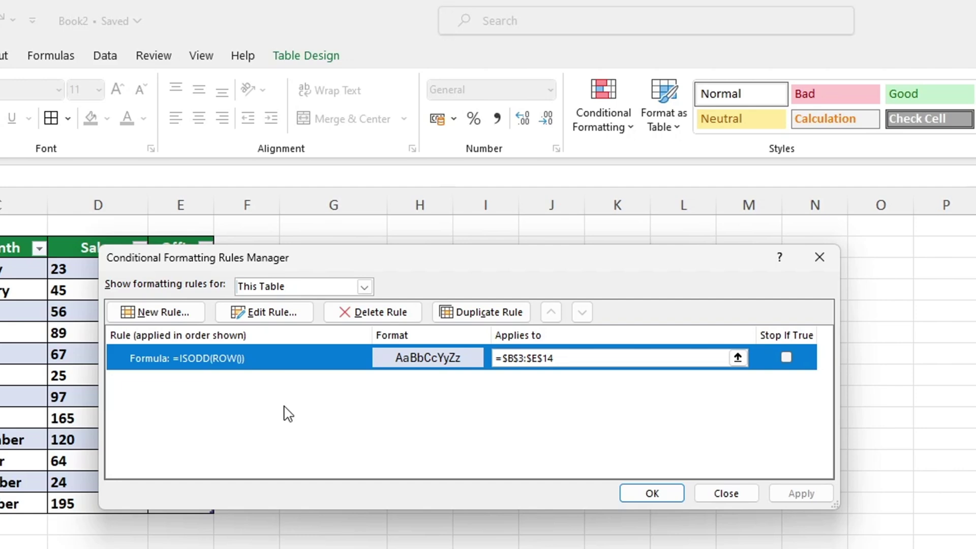
{"action": "left_click", "coordinate": [260, 325]}
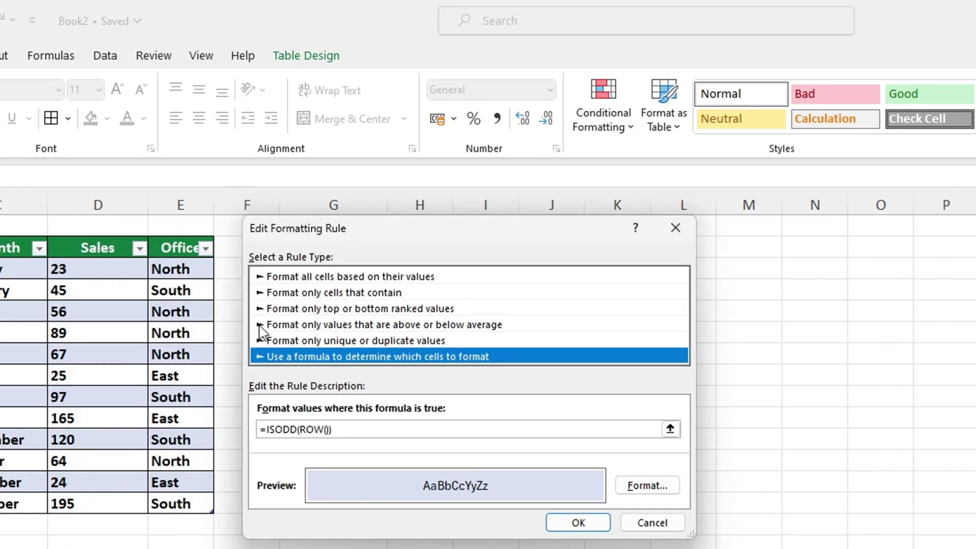
{"action": "left_click", "coordinate": [299, 429]}
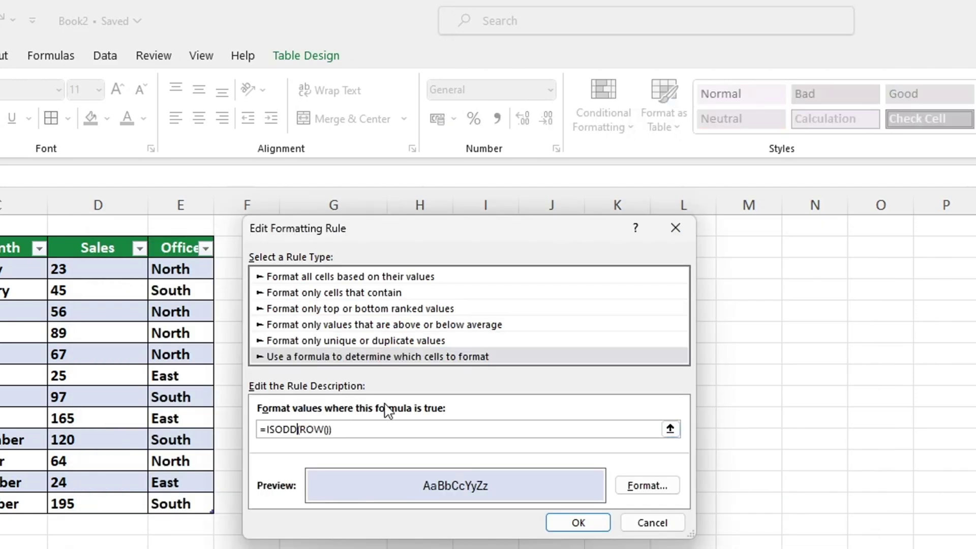
{"action": "key", "text": "BackSpace"}
{"action": "key", "text": "BackSpace"}
{"action": "key", "text": "BackSpace"}
{"action": "type", "text": "EVEN"}
{"action": "left_click", "coordinate": [577, 522]}
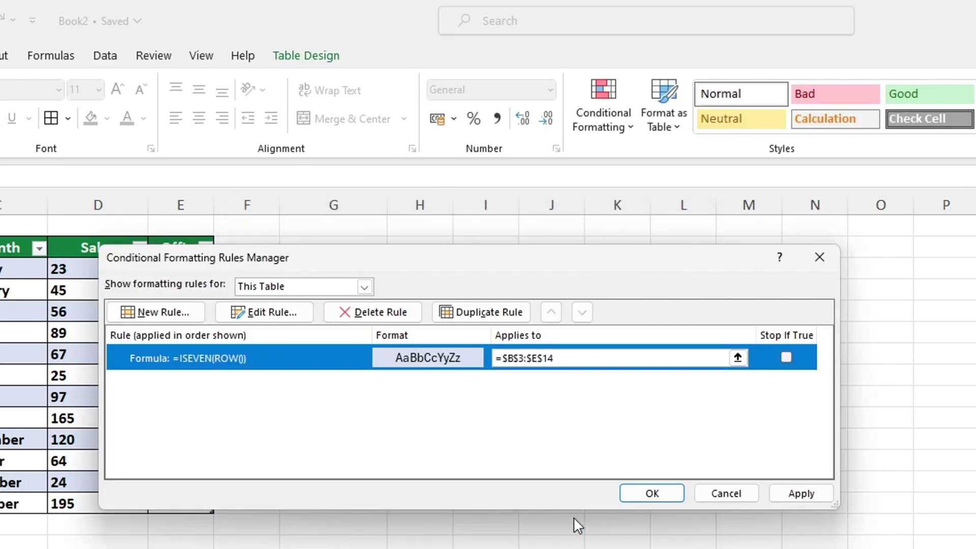
{"action": "left_click", "coordinate": [653, 493]}
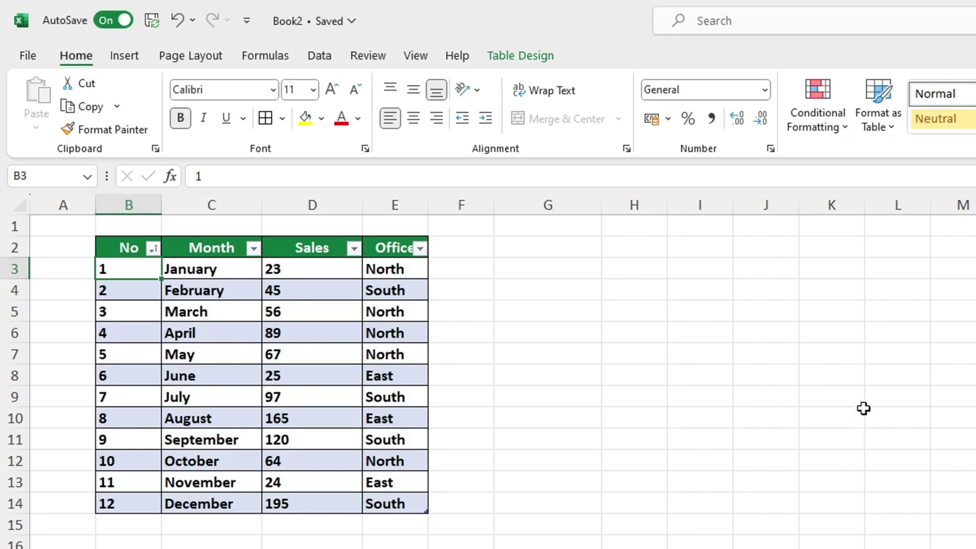
Clear conditional formatting rules from the entire sheet, then select cell J16.
{"action": "left_click", "coordinate": [845, 121]}
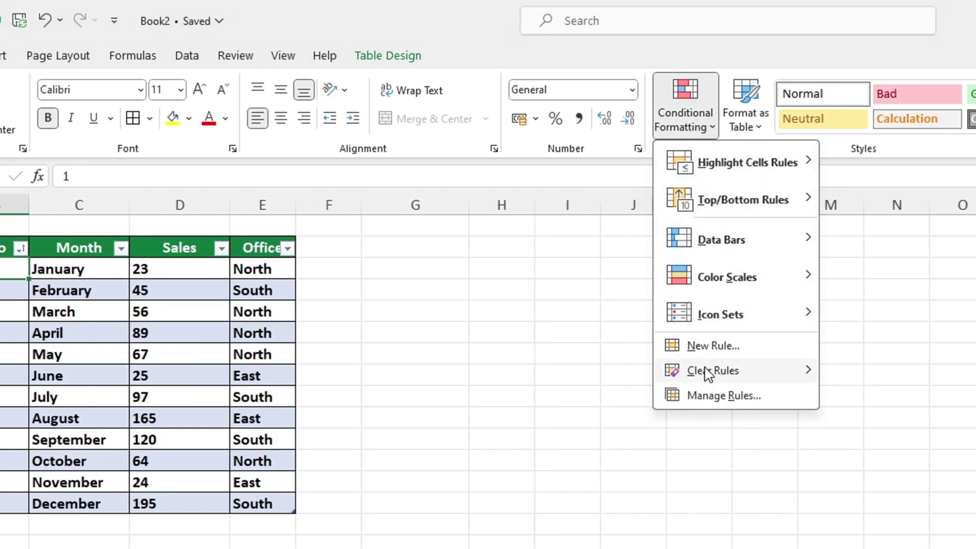
{"action": "mouse_move", "coordinate": [708, 374]}
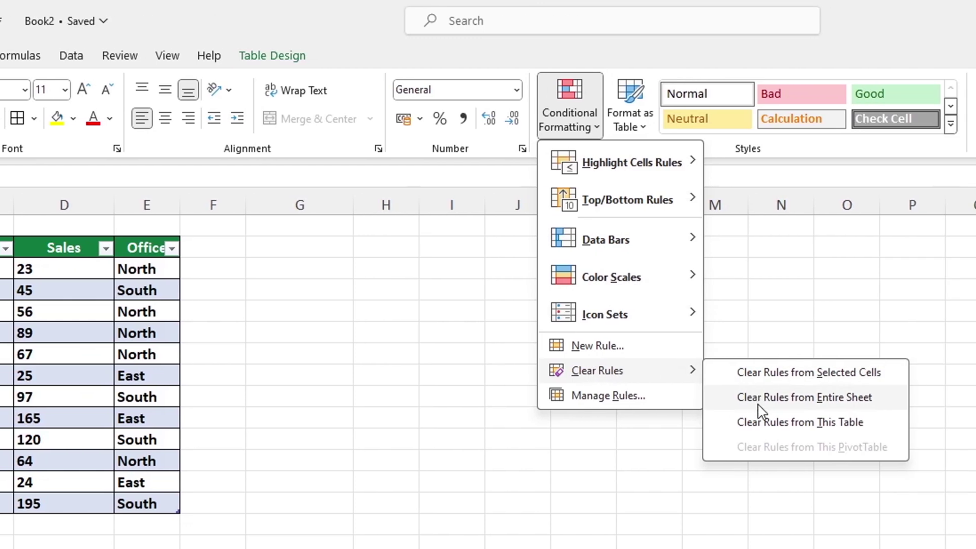
{"action": "left_click", "coordinate": [759, 405]}
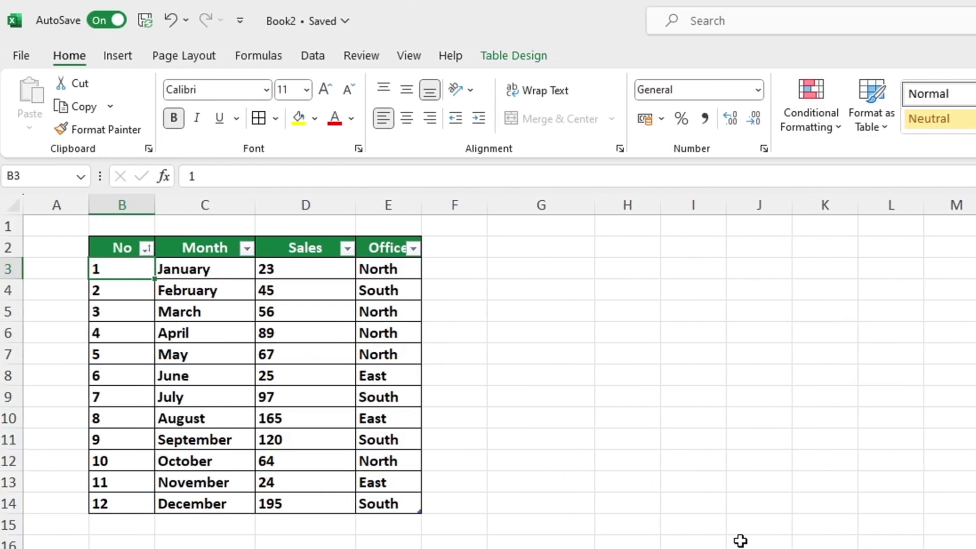
{"action": "left_click", "coordinate": [740, 540]}
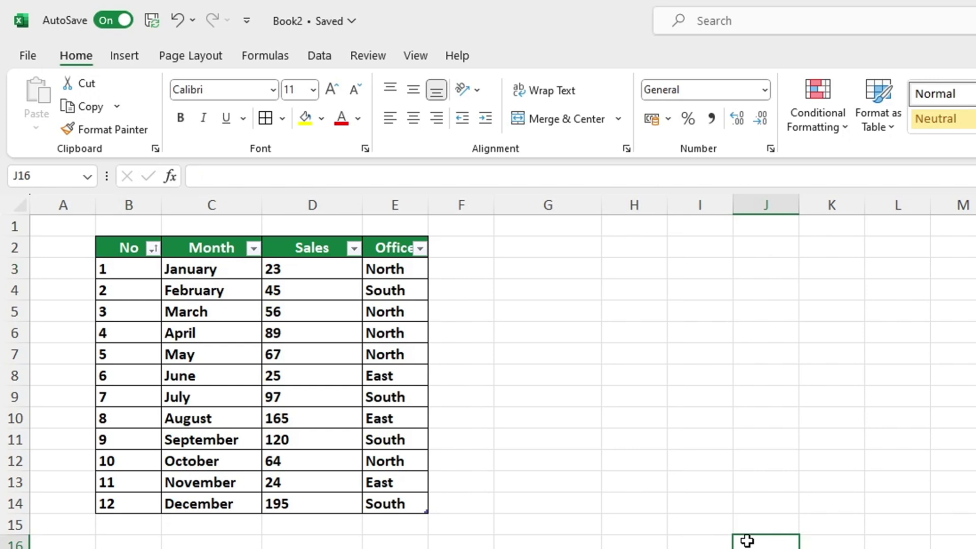